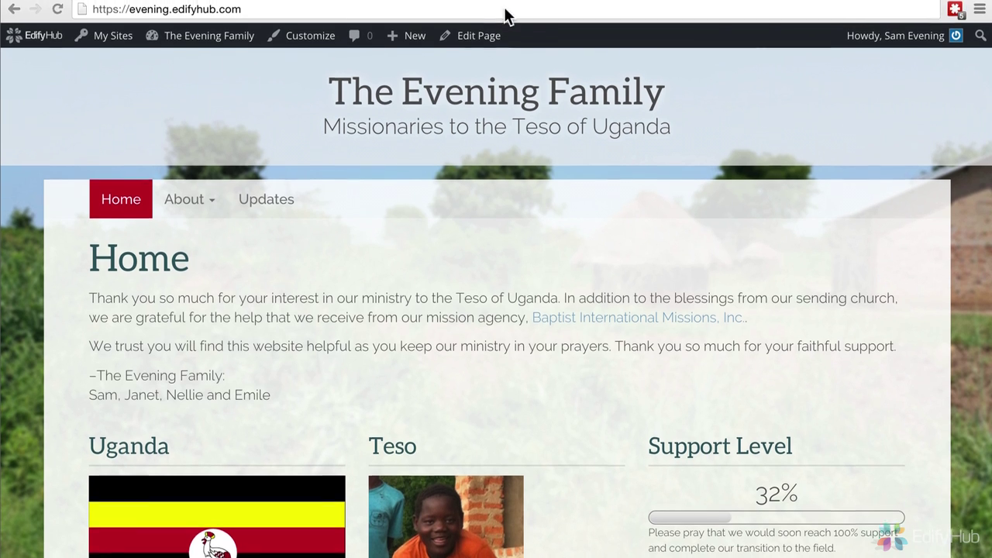
Load the site's dashboard by appending /dashboard to the site address
click(506, 11)
click(505, 12)
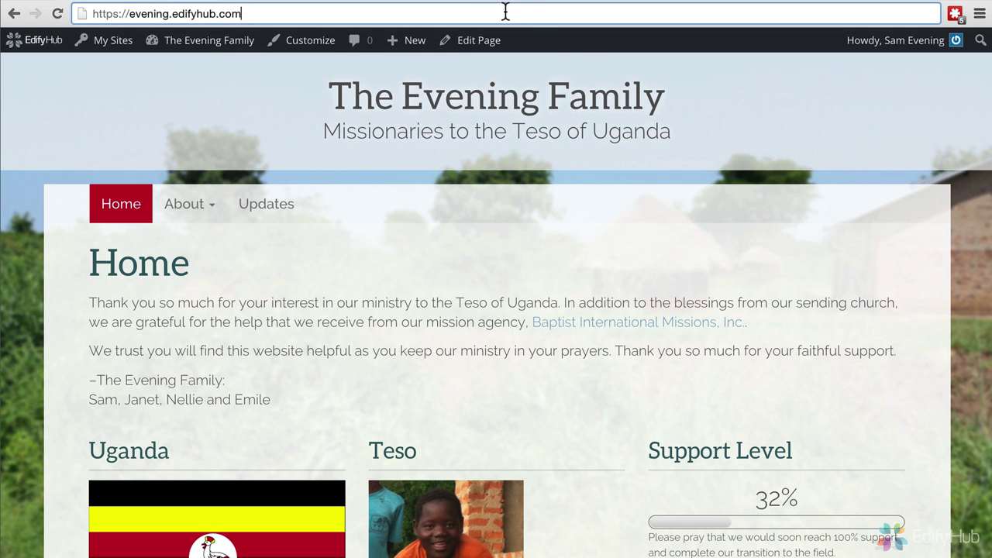
text(/da)
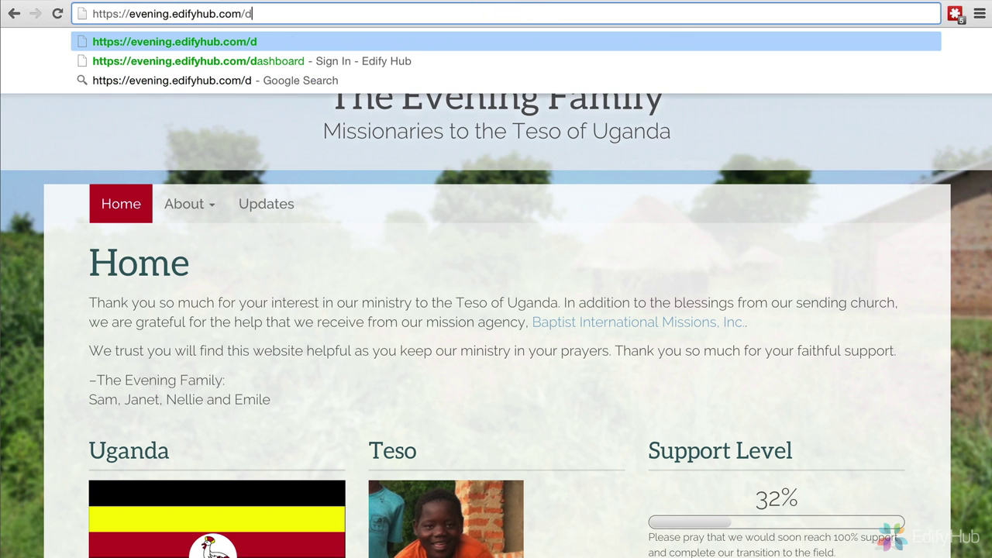
text(shboard)
key(Return)
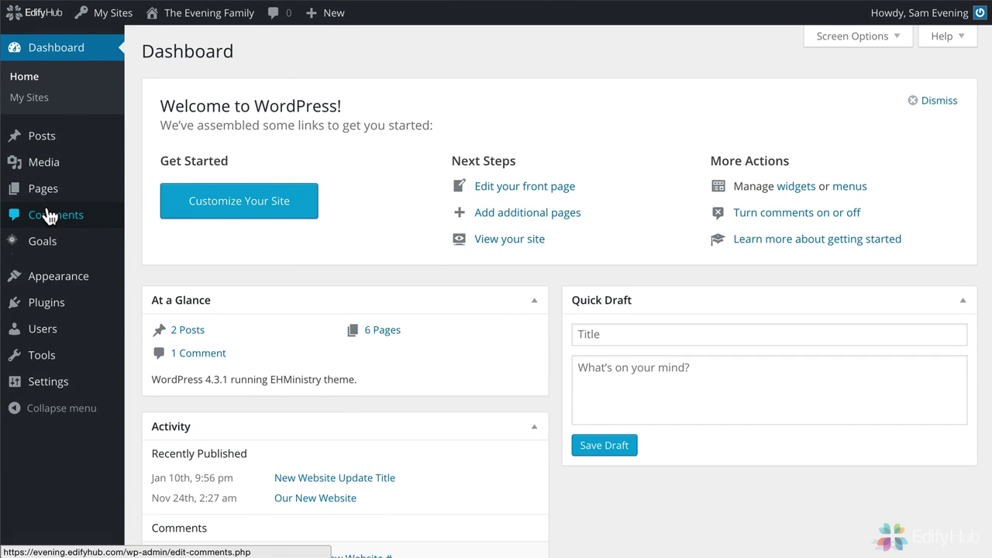
Visit the public site, look at the Updates category page, and return to Home
mouse_move(169, 23)
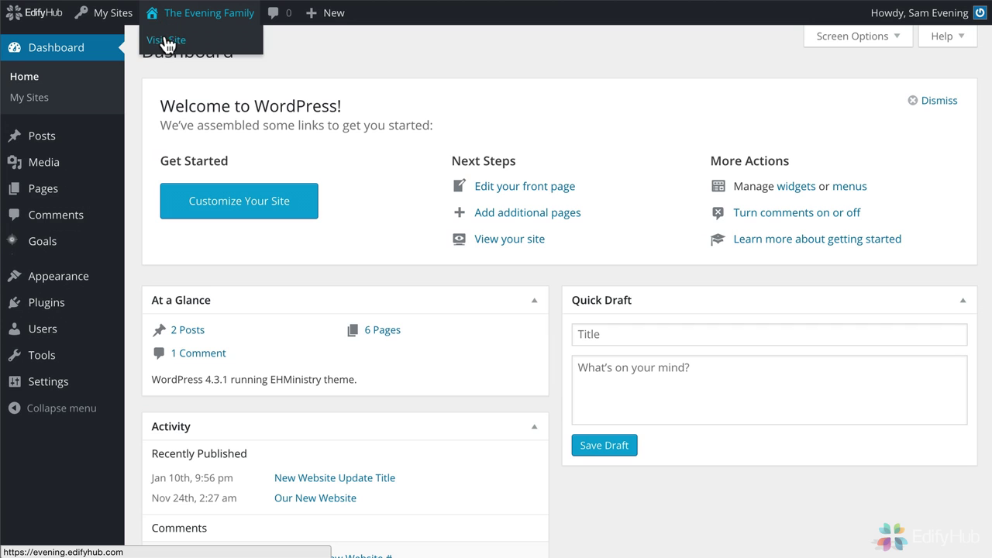
click(167, 42)
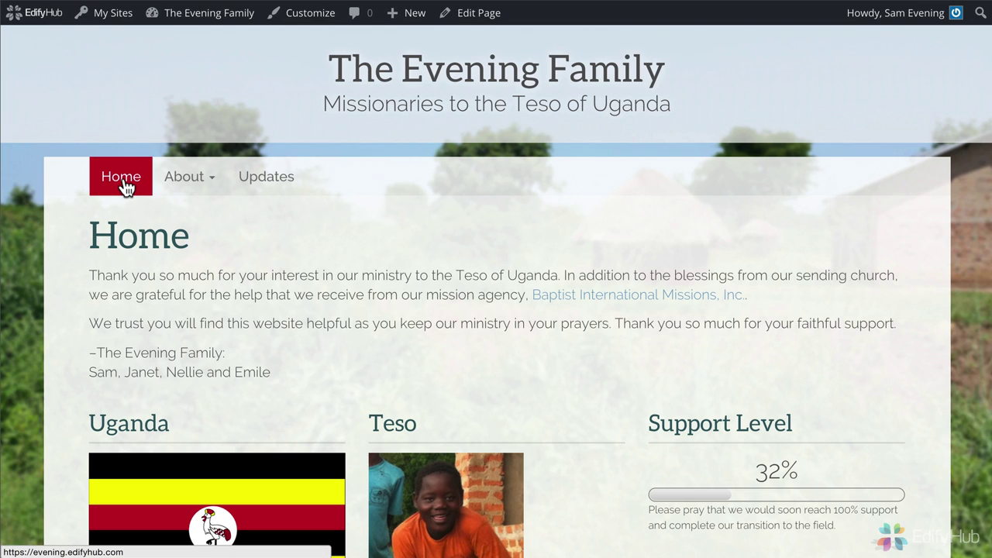
click(267, 181)
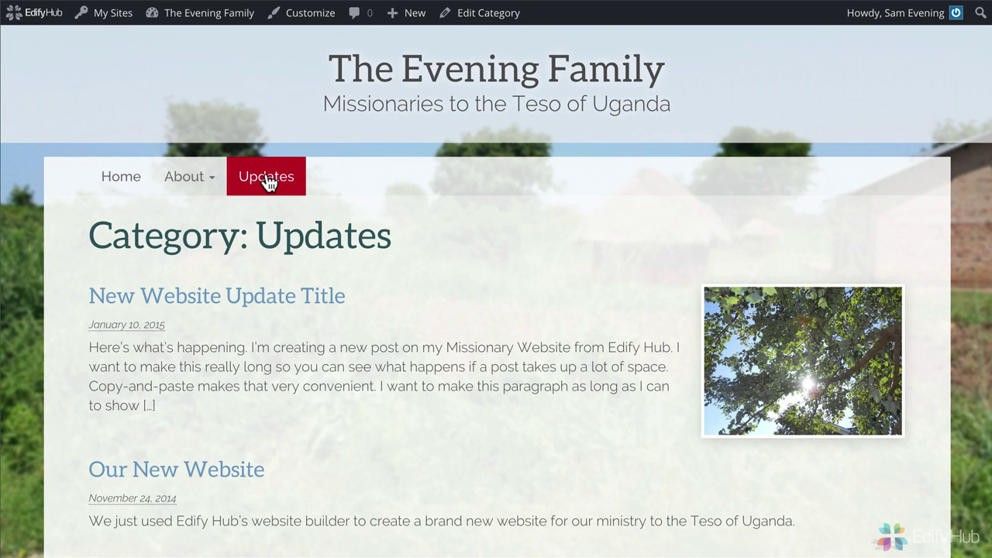
click(109, 186)
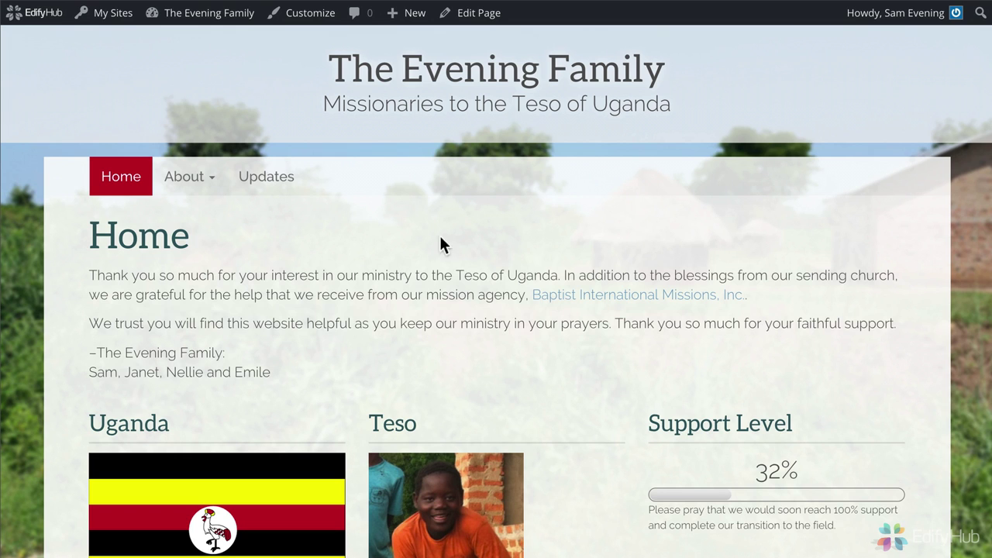
Open the Home page in the editor and upload missionary-family-selected.png into it
click(482, 18)
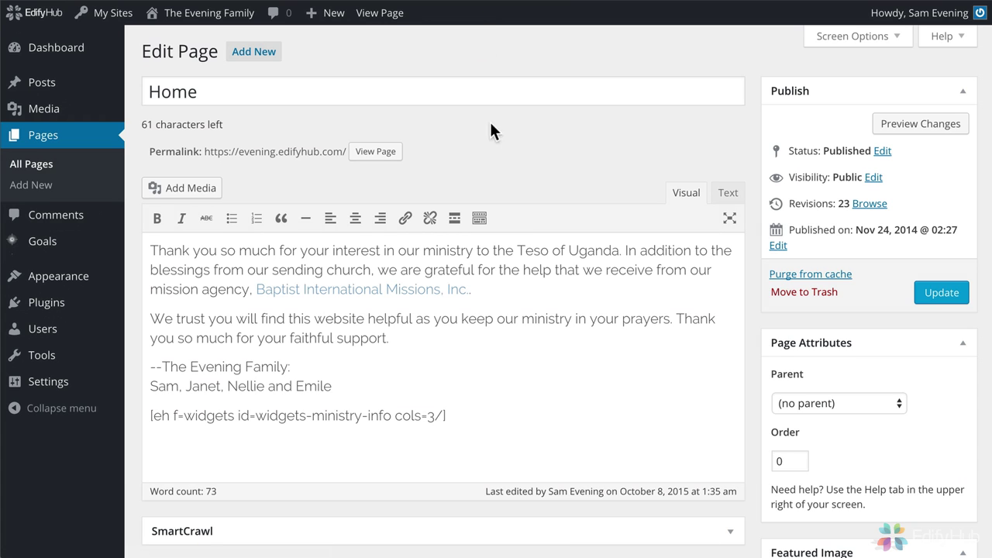
click(152, 249)
drag(965, 267, 428, 243)
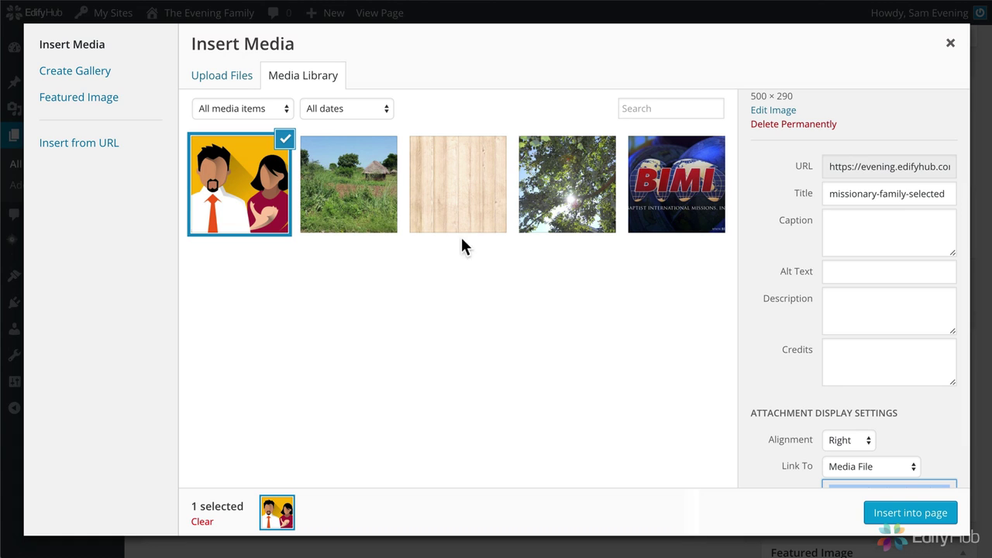
click(867, 229)
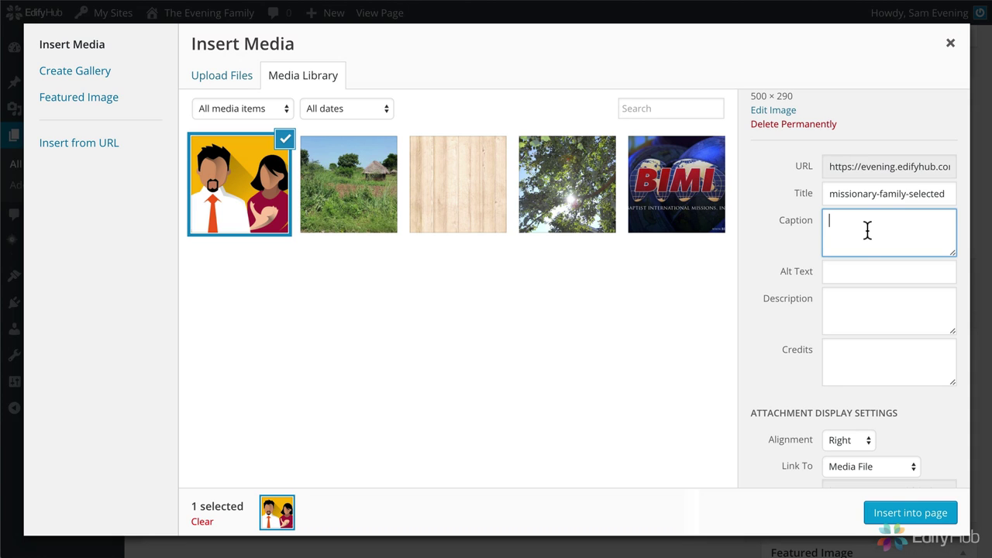
scroll(855, 361, down, 1)
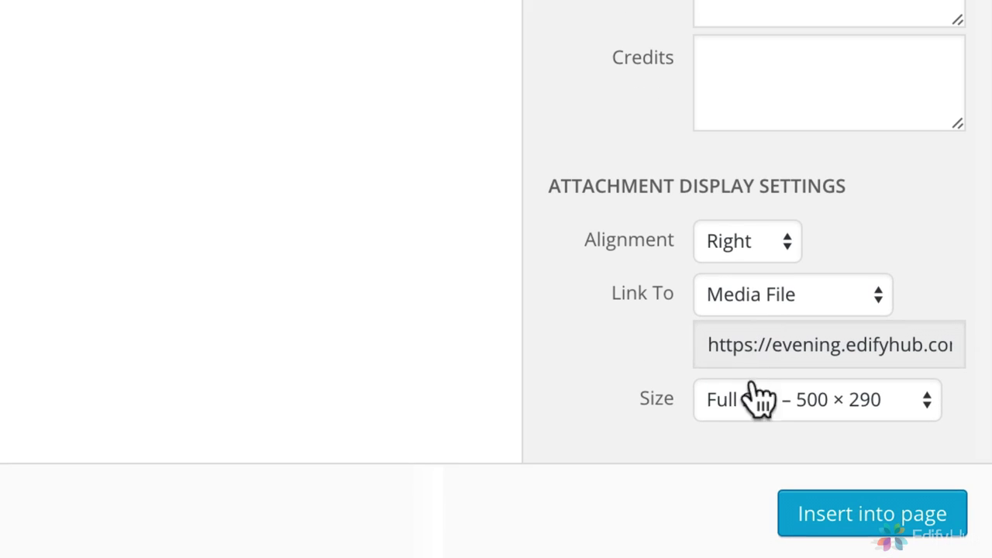
click(741, 260)
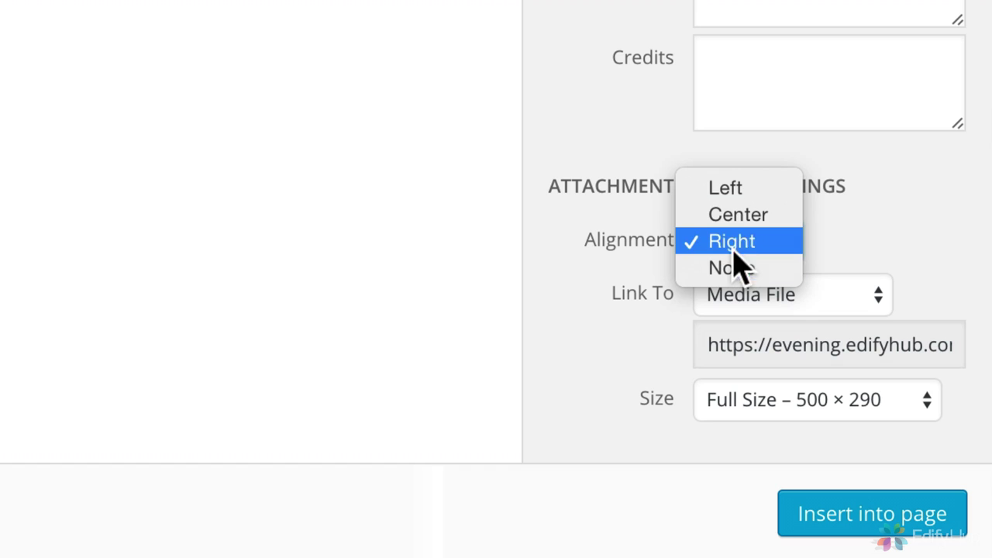
click(749, 247)
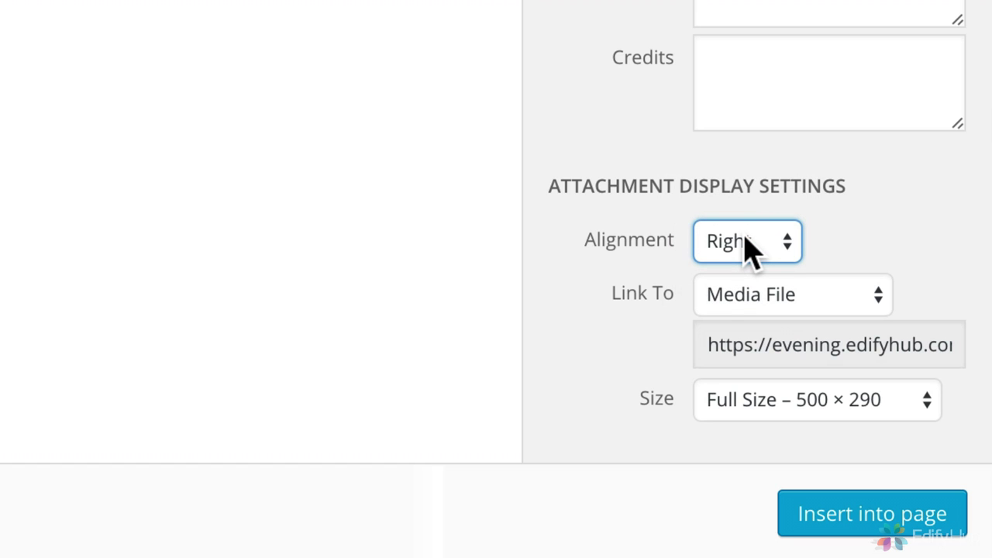
click(760, 312)
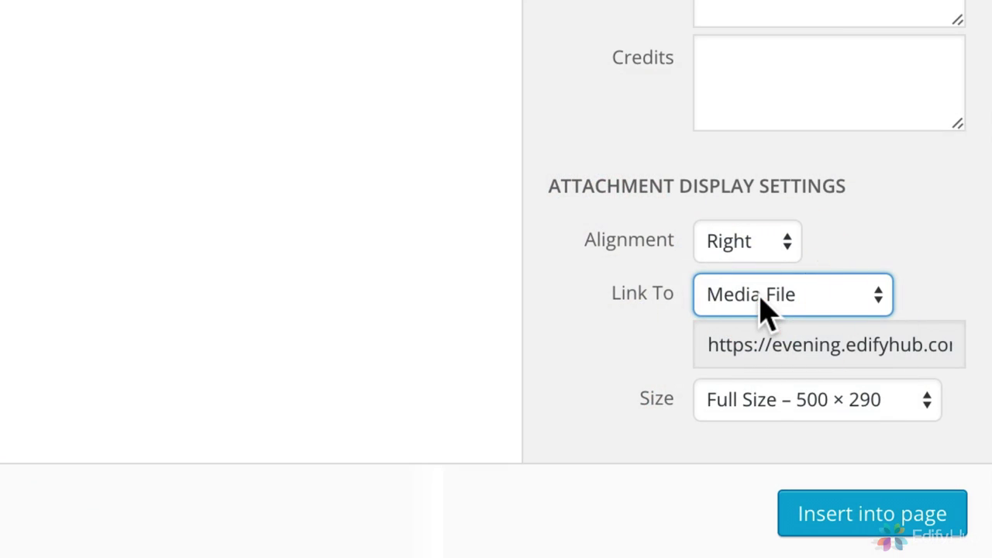
click(768, 426)
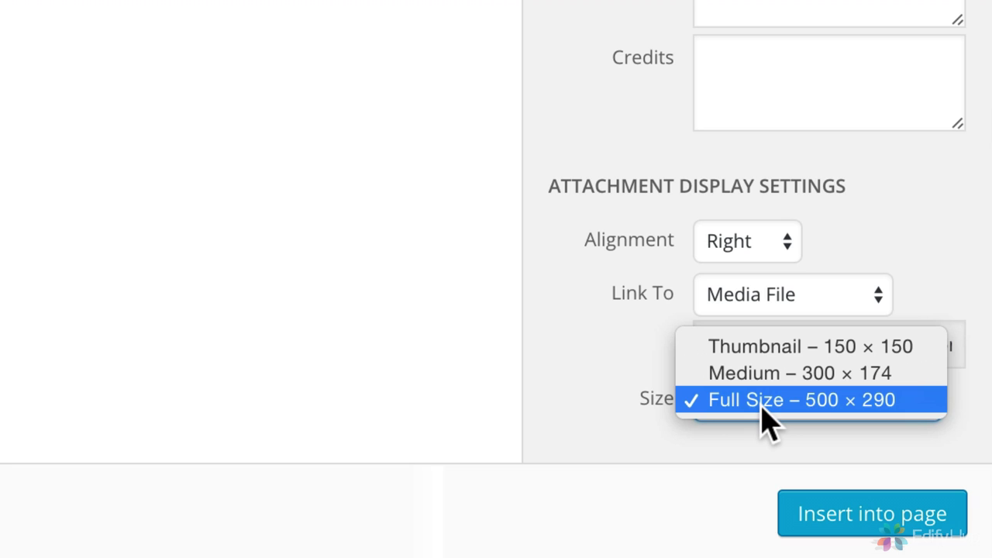
click(761, 410)
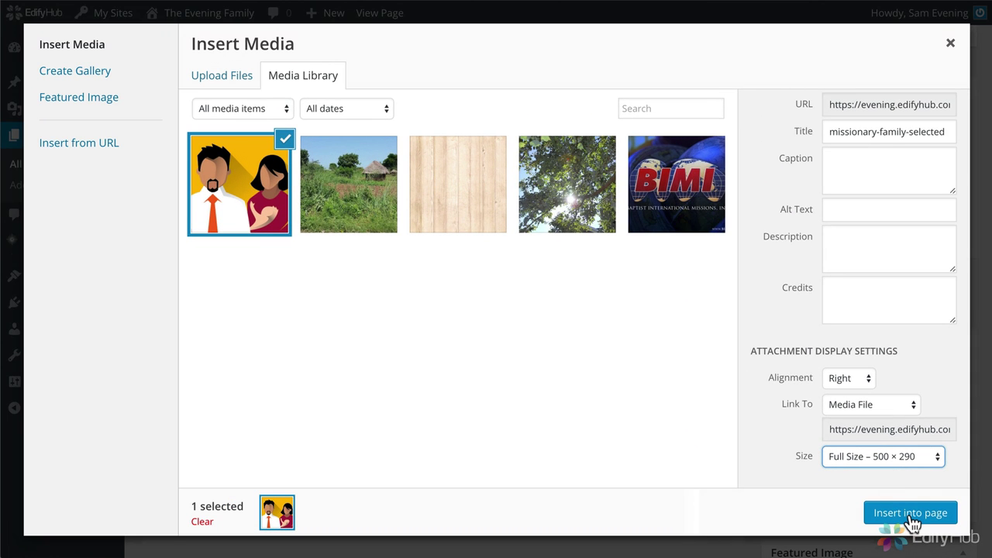
Insert the family picture, update the Home page, and view it live beside the welcome text
click(911, 518)
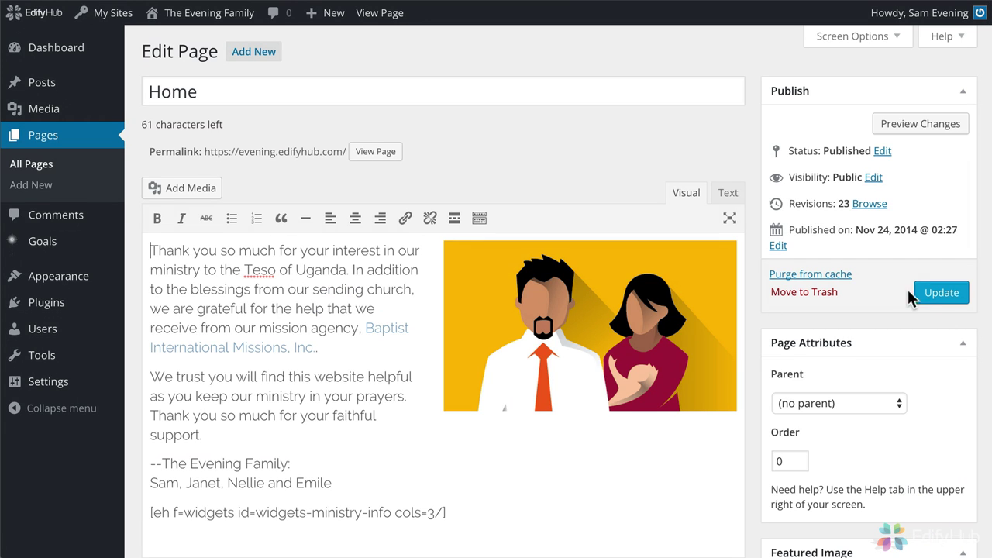
click(935, 293)
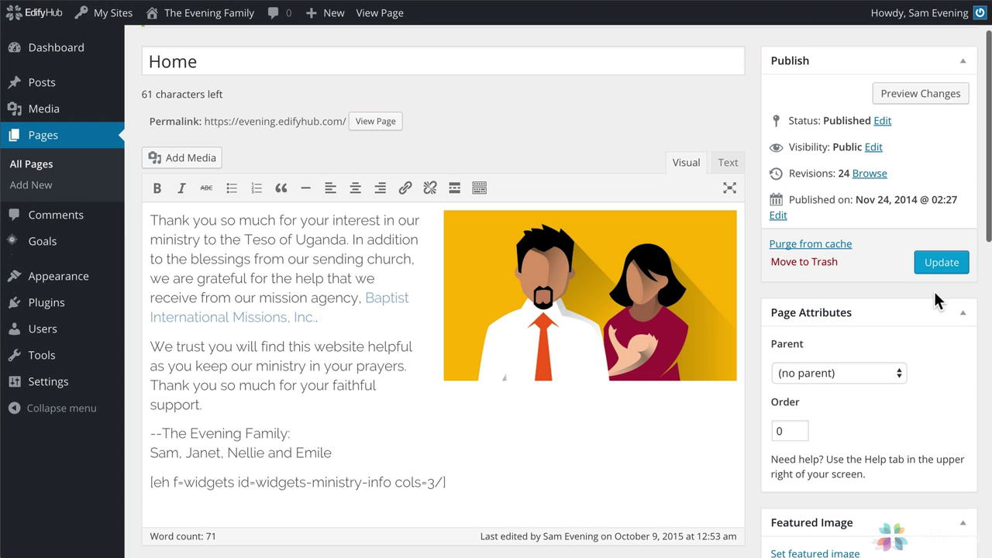
click(380, 18)
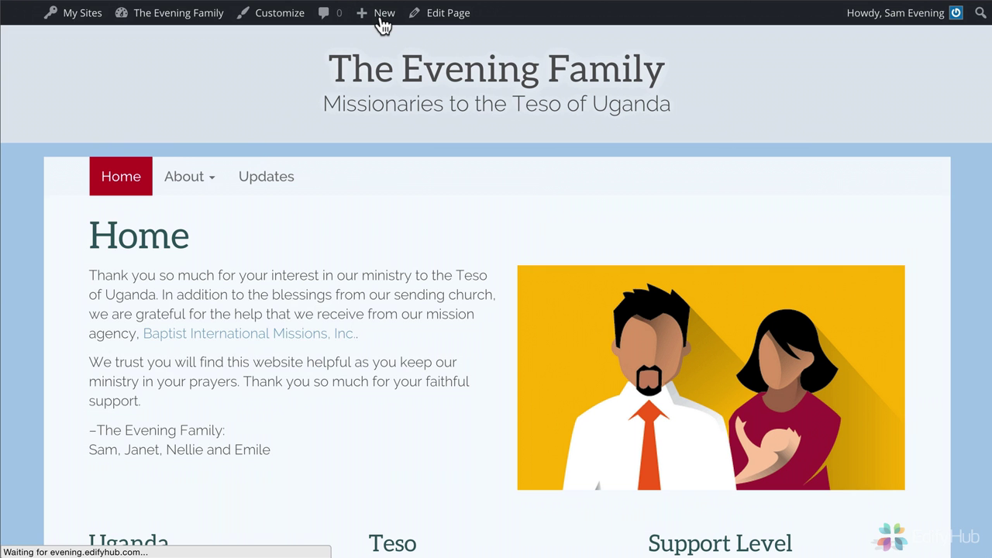
scroll(438, 220, down, 2)
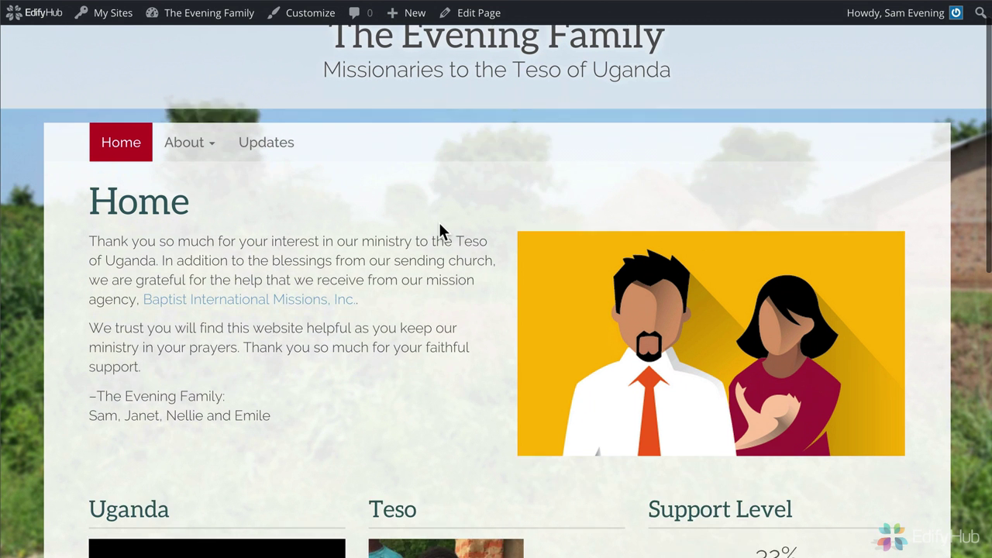
scroll(438, 222, down, 2)
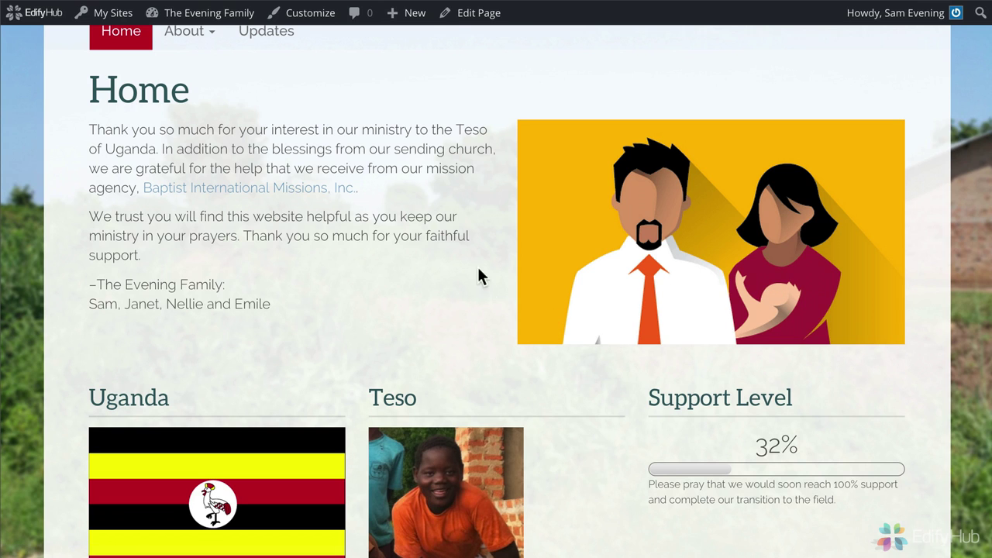
In the picture's Image Details, add a caption with the four family members' first names
click(469, 25)
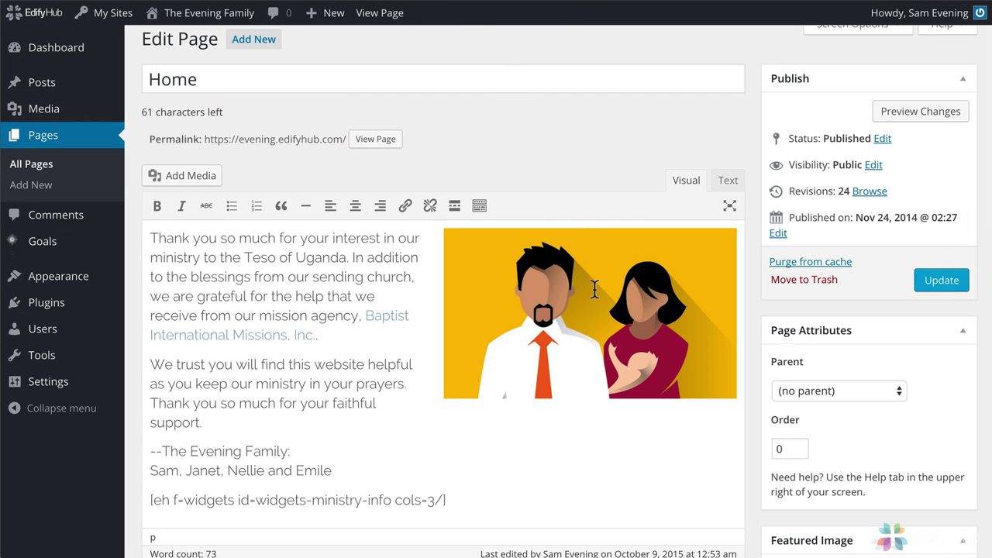
click(595, 288)
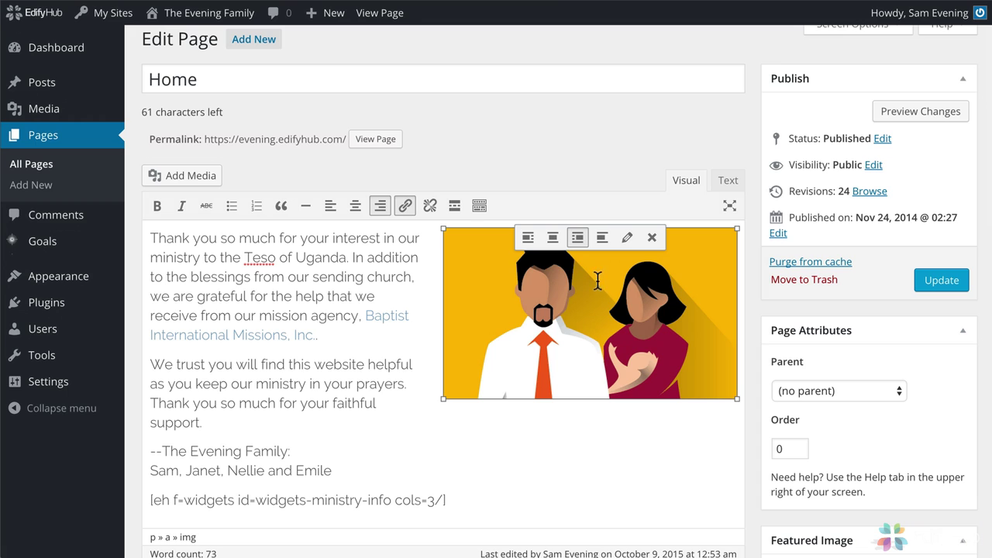
click(628, 241)
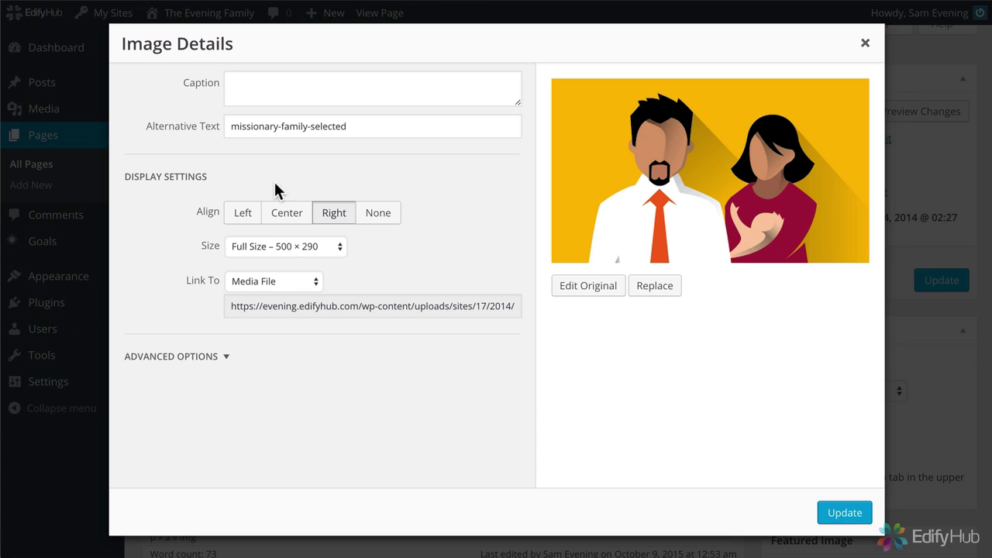
click(261, 82)
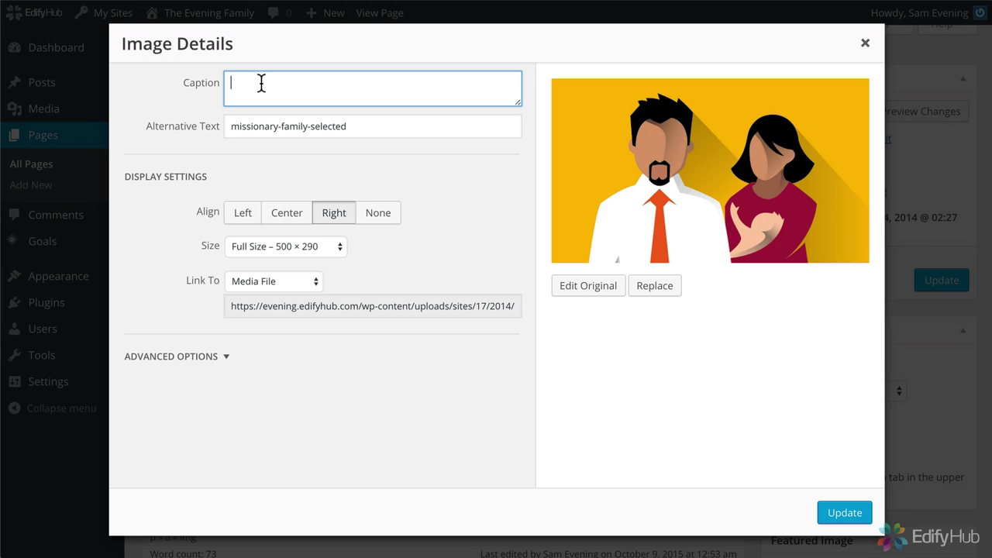
text(Sam, Janet, Nellie, Emile)
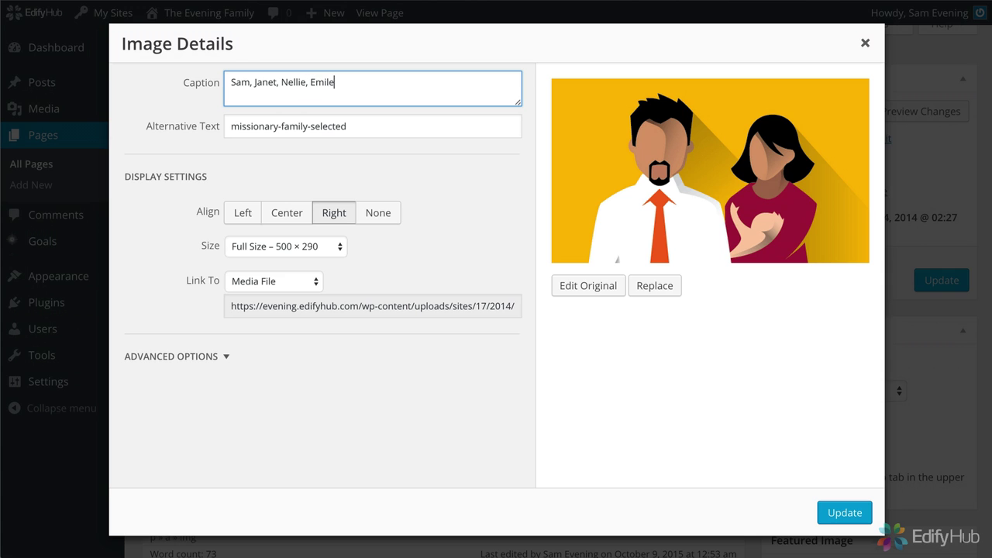
click(842, 516)
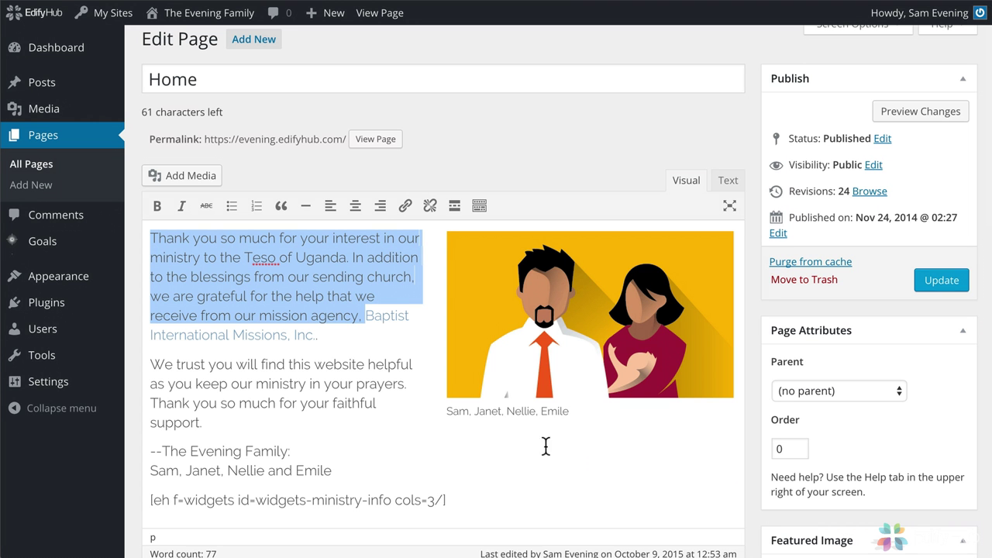
Update the Home page and view the live site showing the captioned family photo
click(923, 288)
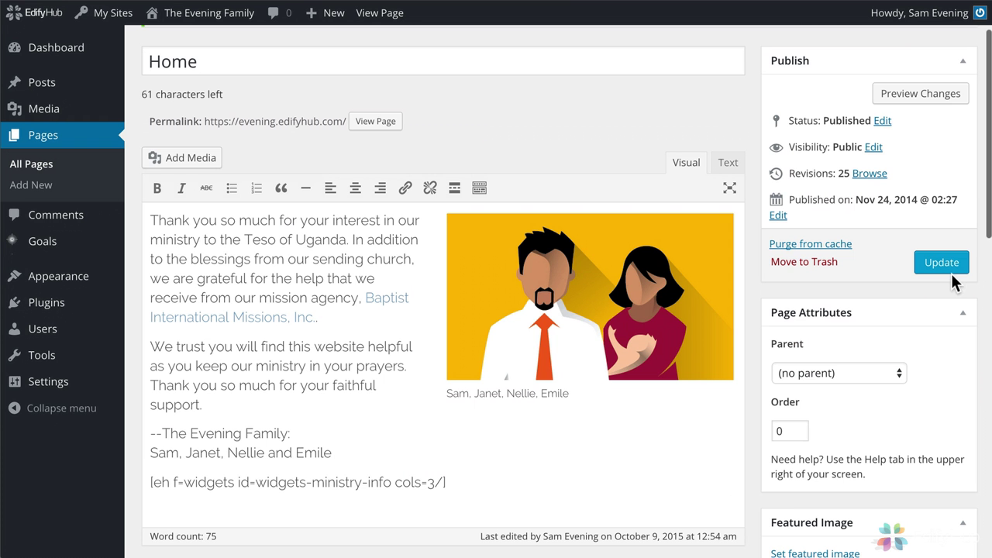
click(359, 17)
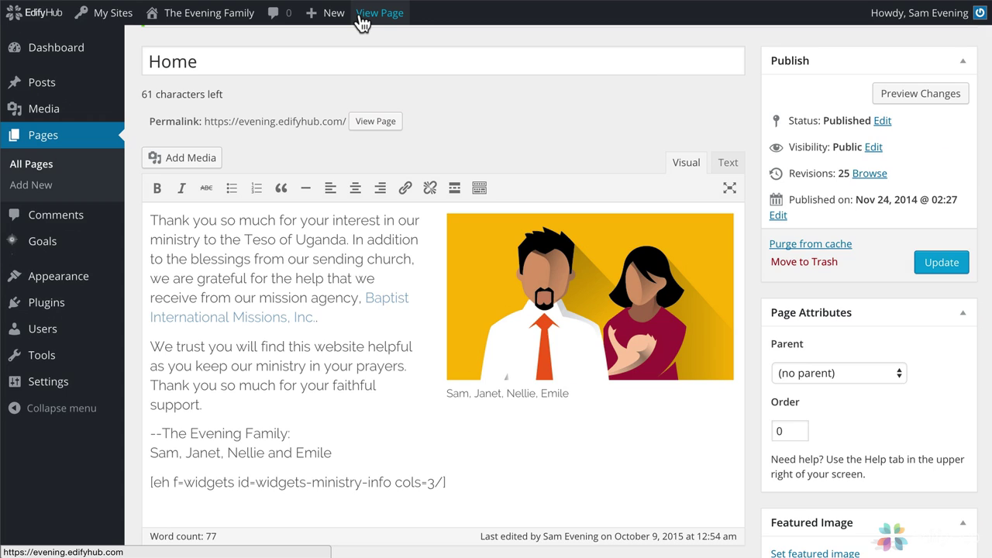
scroll(432, 187, down, 1)
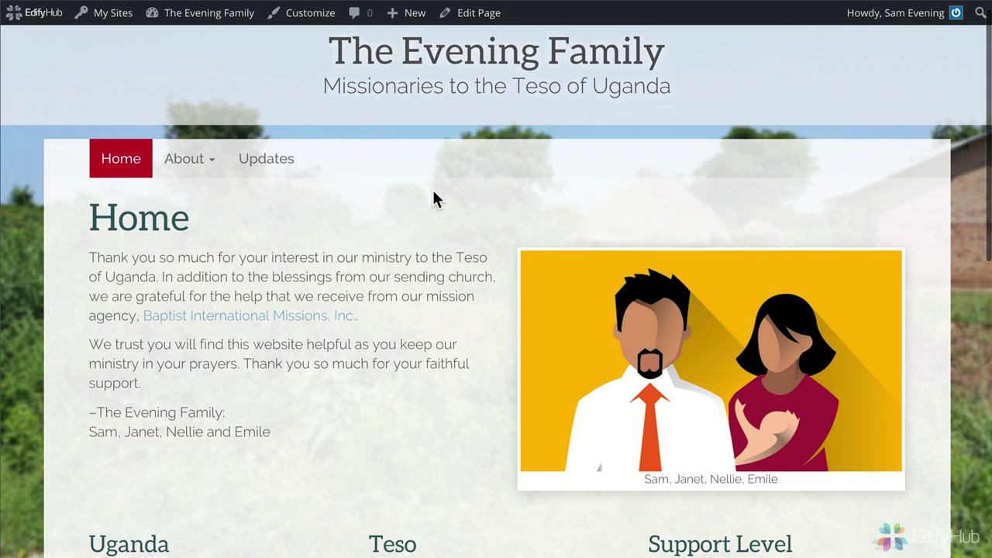